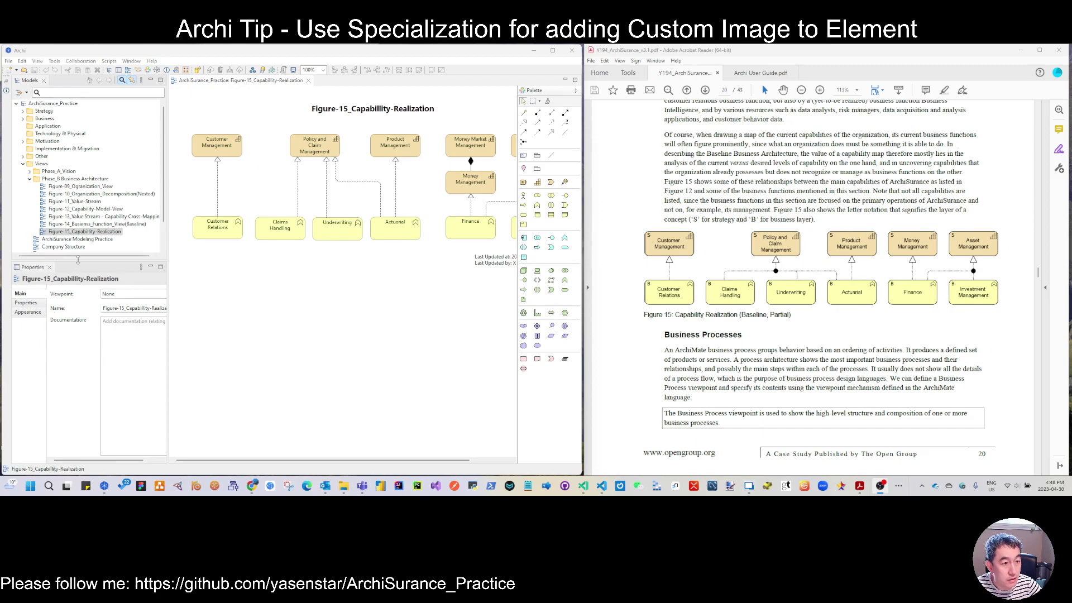
- Enlarge the model tree and select the Customer Relations business function to show its properties
left_click_drag(77, 260, 78, 282)
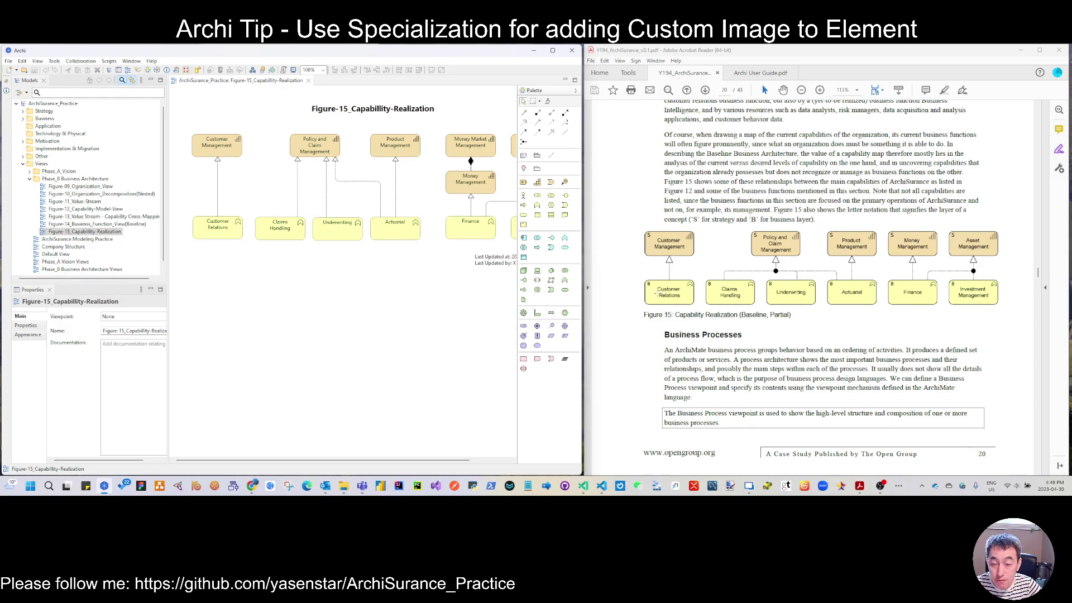
left_click(195, 224)
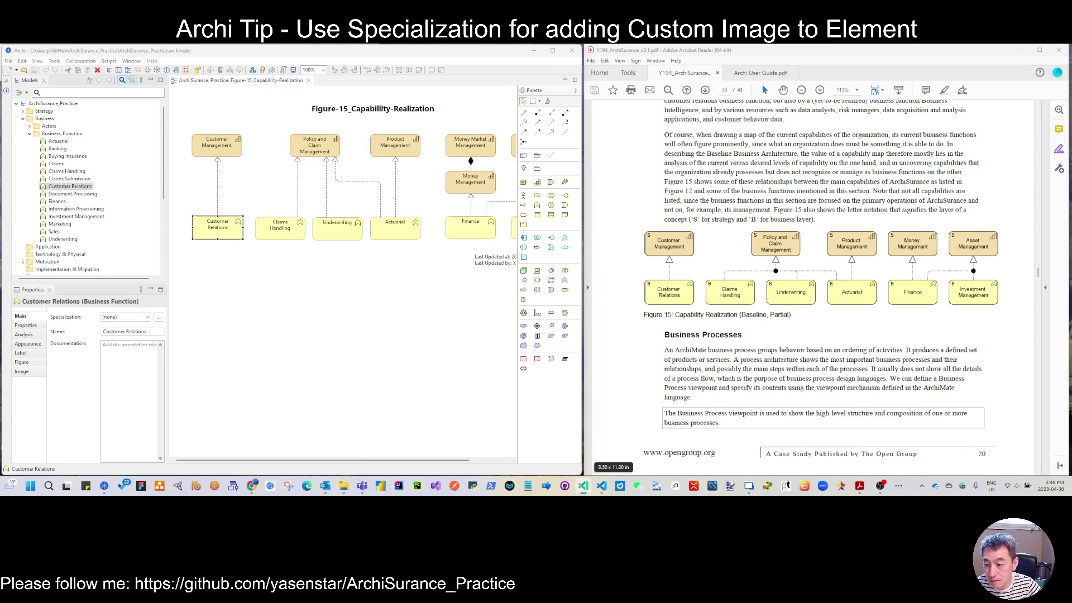
- In VS Code, expand the images folder and preview the first PNG letter icon
left_click(582, 486)
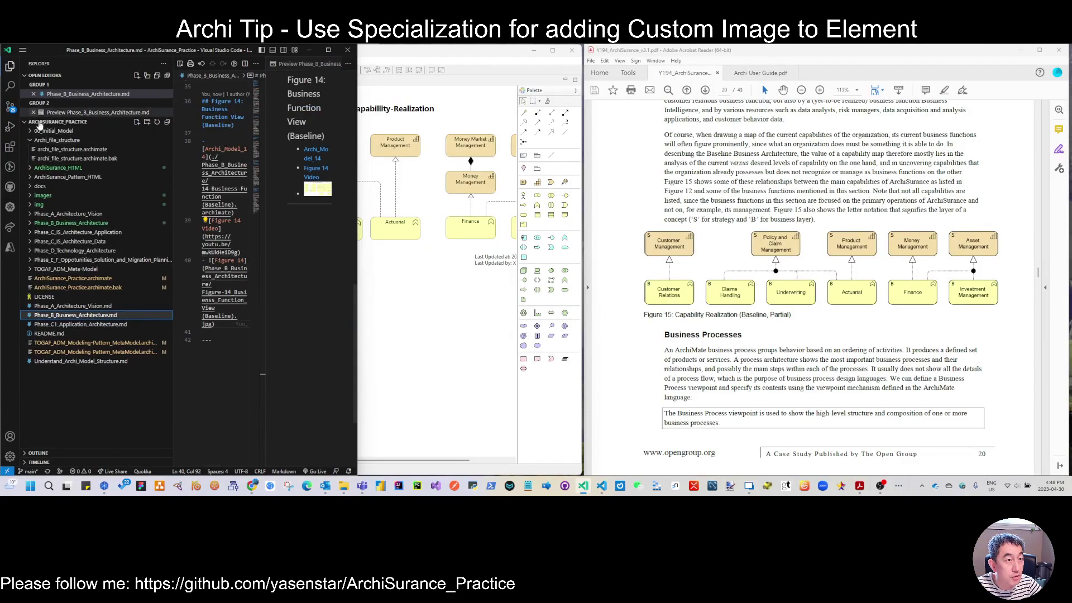
left_click(9, 66)
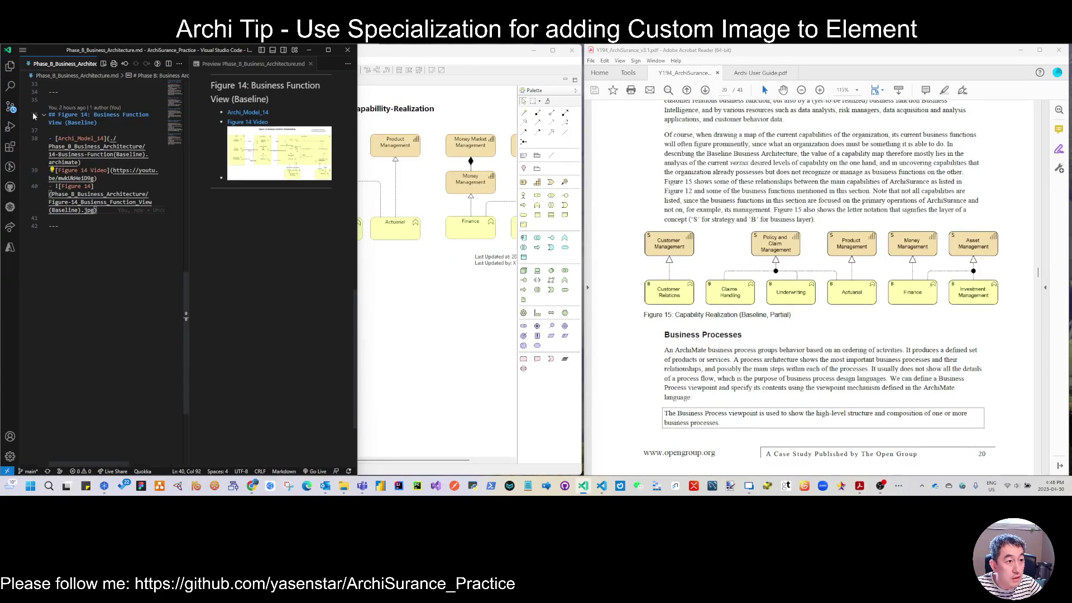
left_click(9, 66)
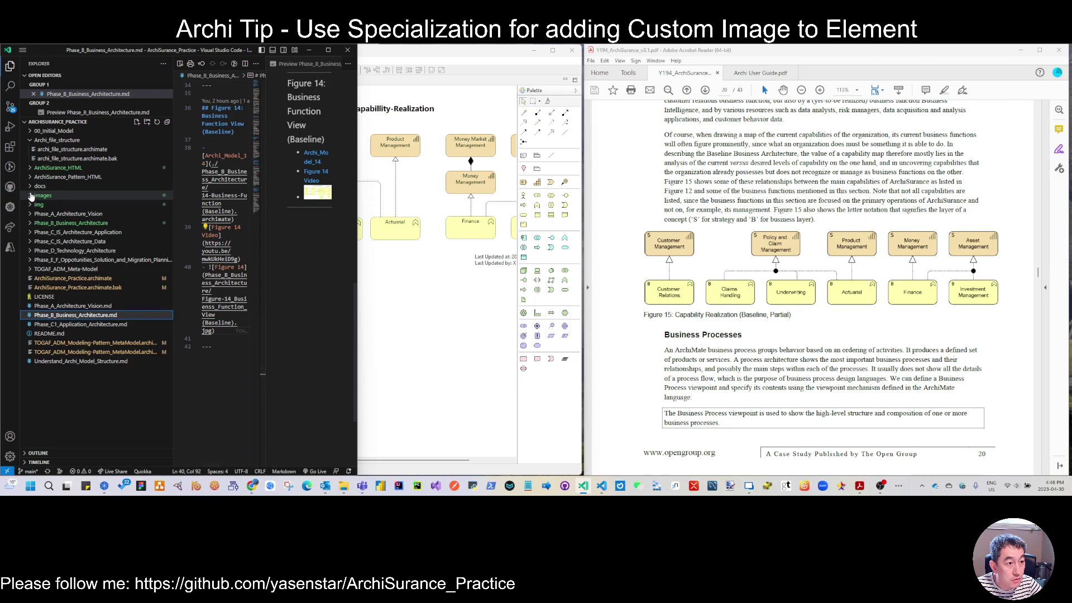
left_click(44, 195)
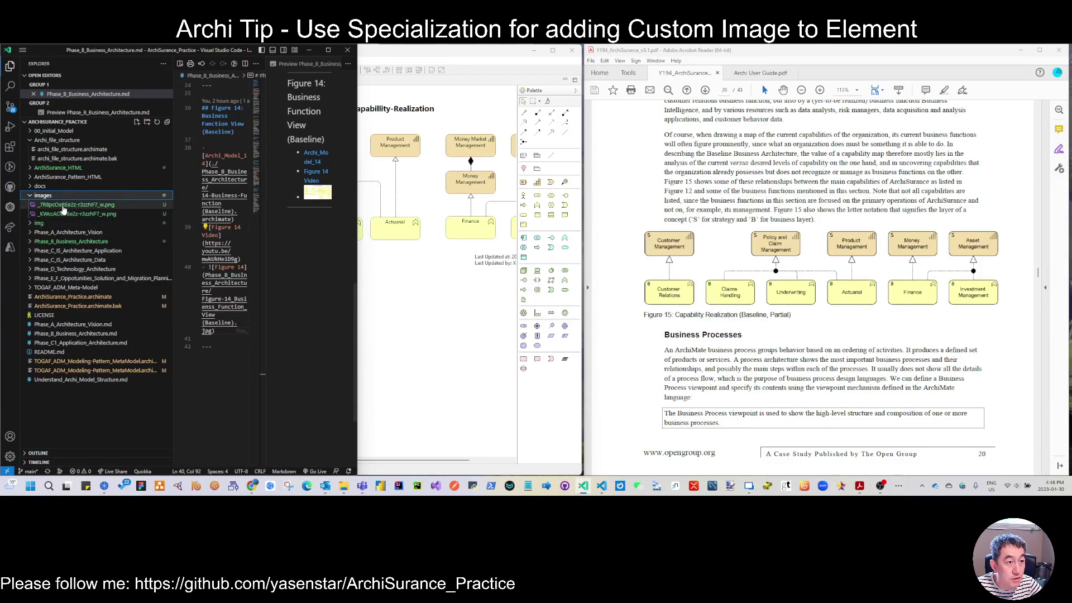
left_click(59, 205)
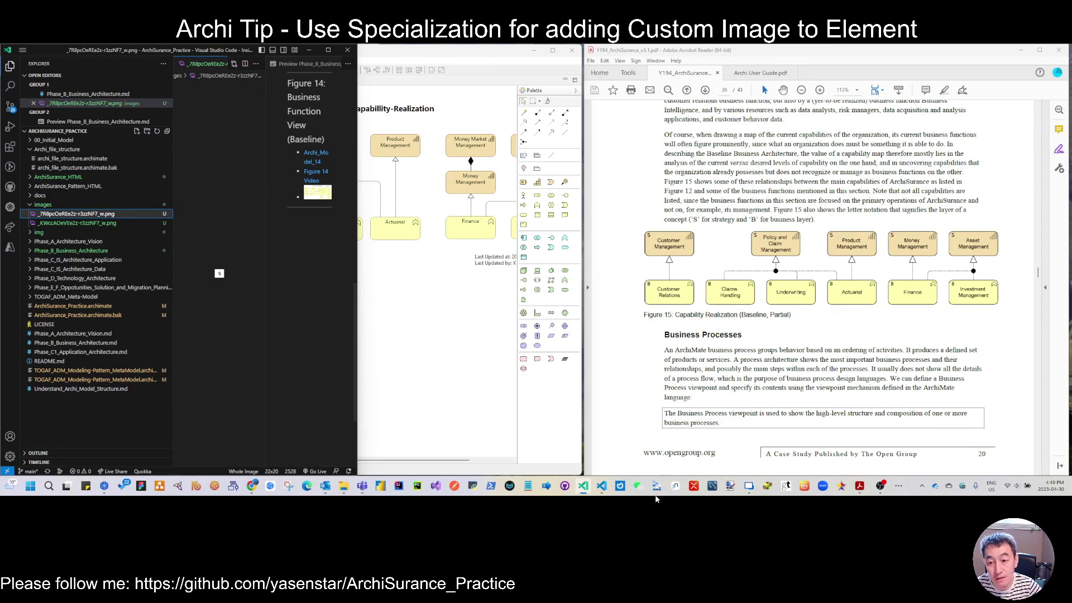
left_click(898, 486)
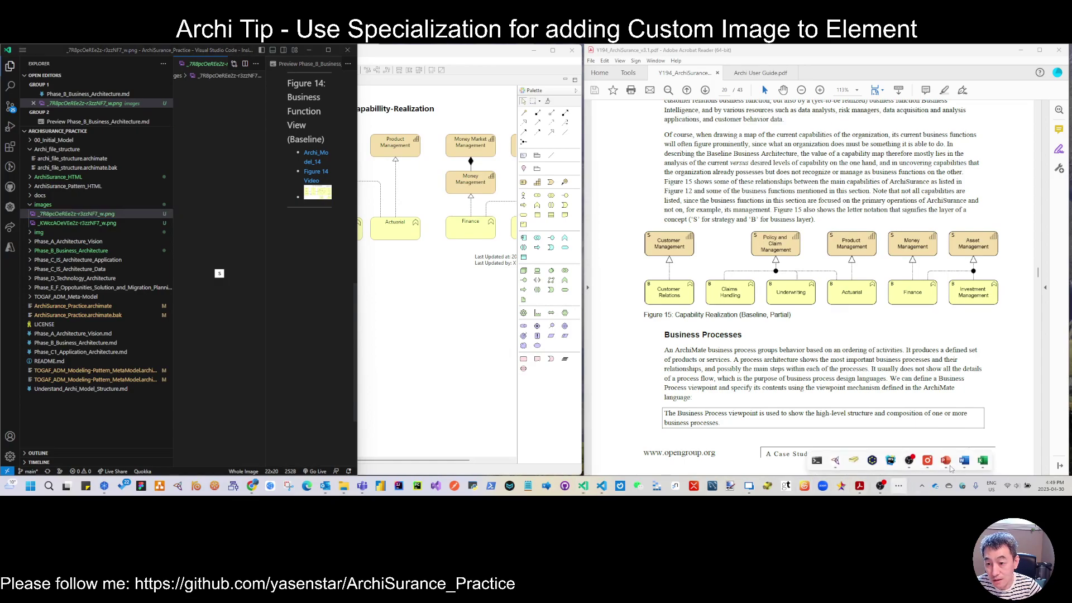
left_click(950, 466)
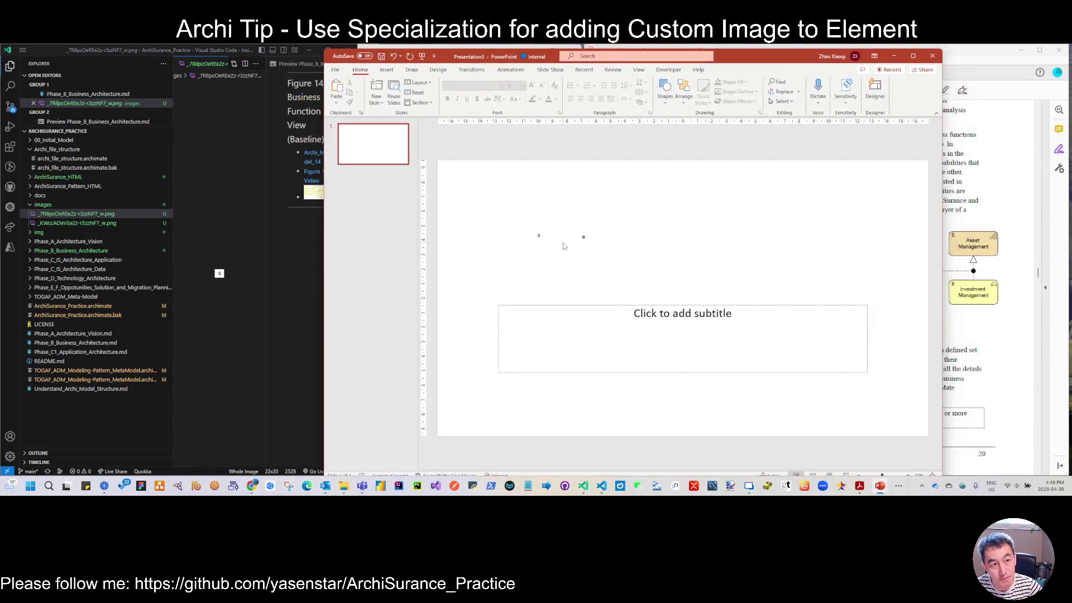
left_click(539, 235)
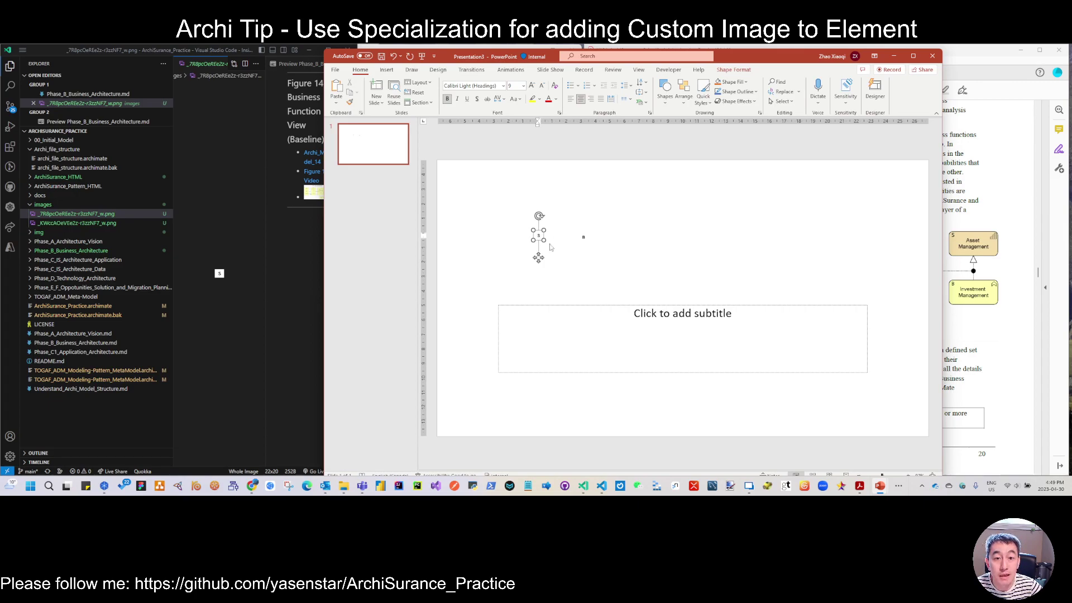
left_click(565, 245)
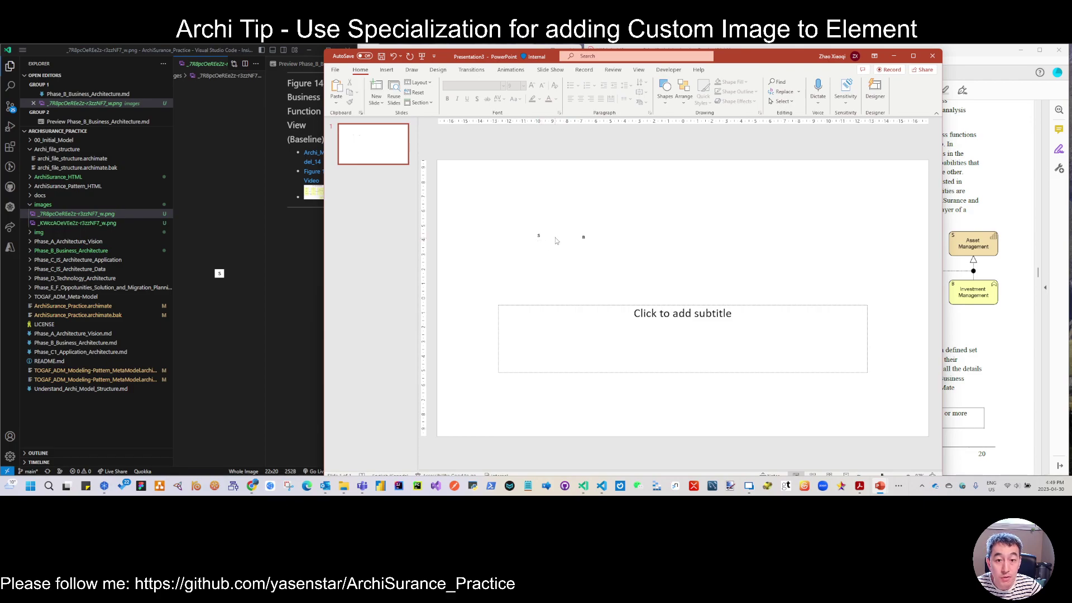
left_click(896, 56)
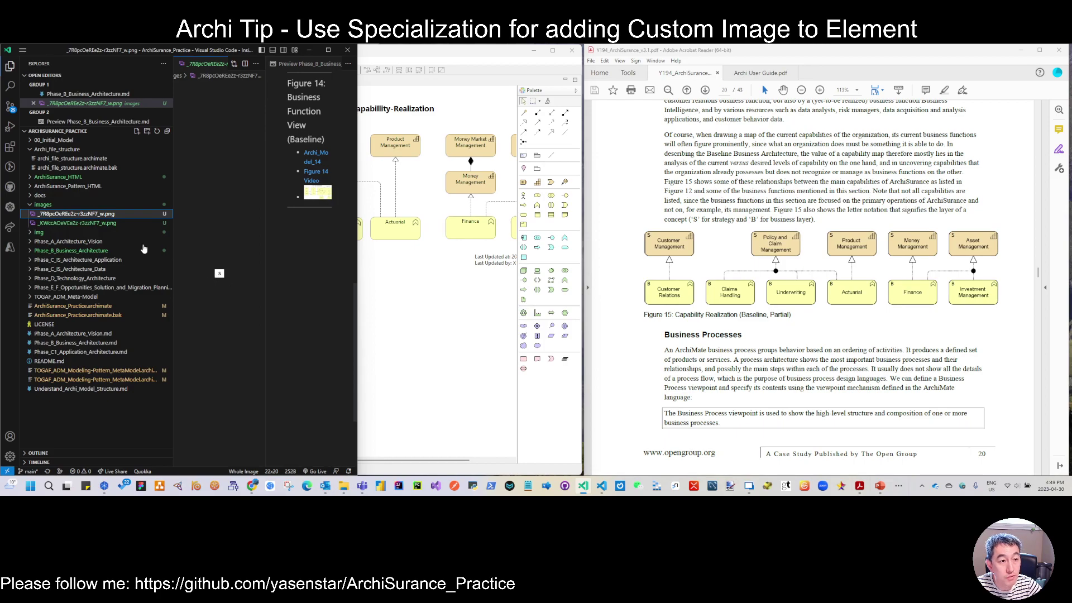
- Preview the second PNG letter icon, then minimize VS Code to return to Archi
left_click(89, 224)
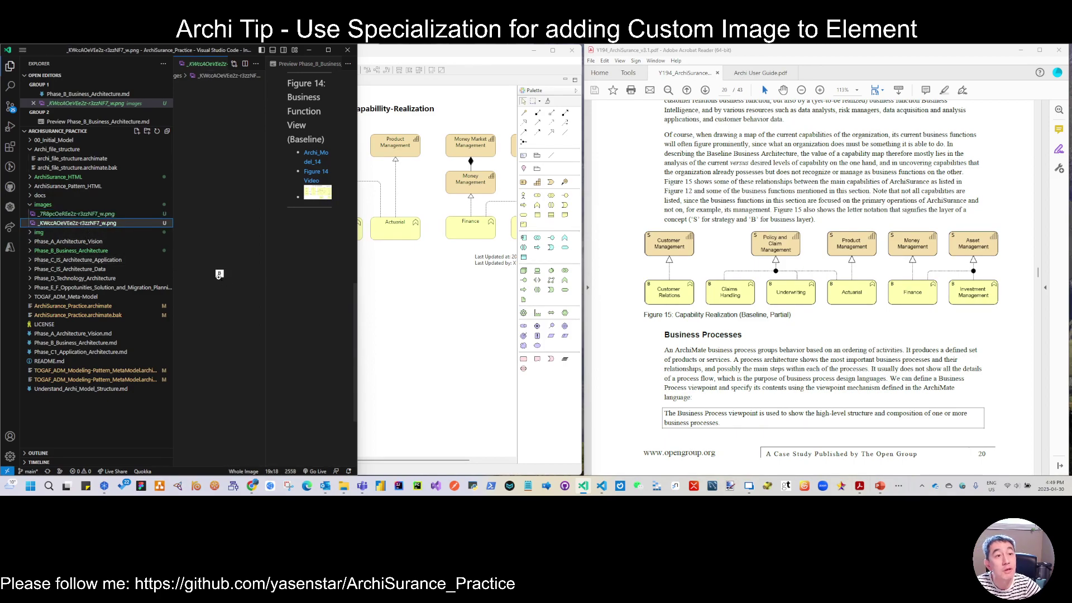
left_click(308, 50)
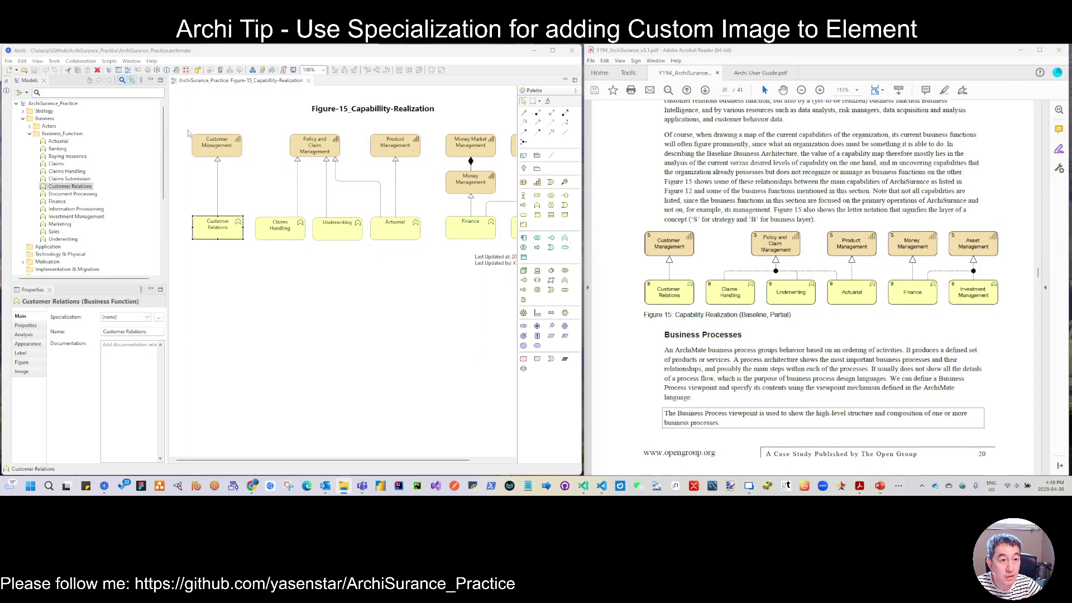
- Set Customer Management's image to Custom, keeping Show Icon at 'If no image defined'
left_click(221, 155)
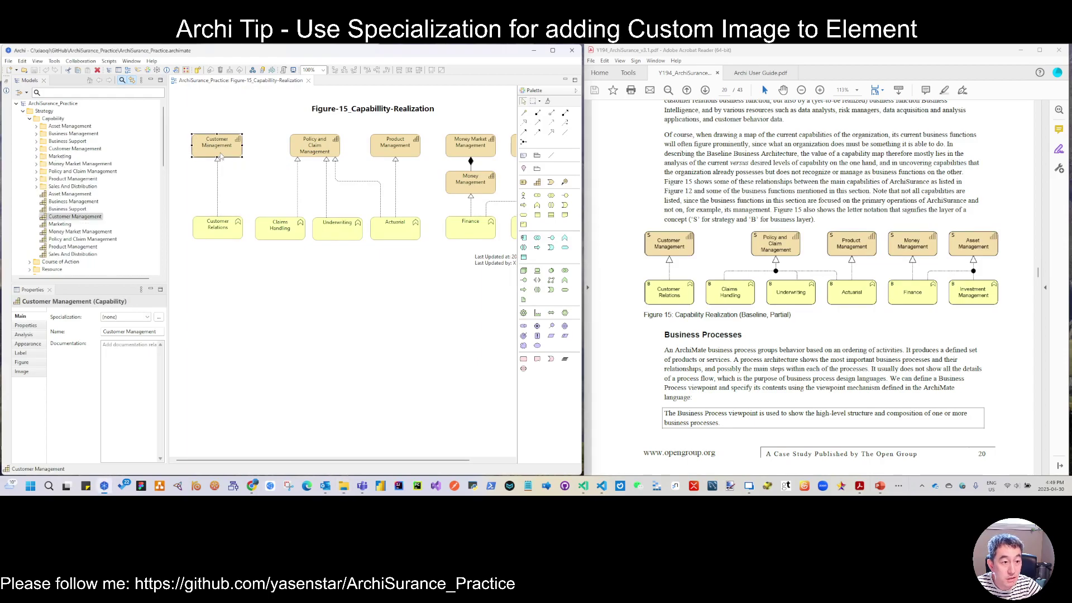
left_click(29, 373)
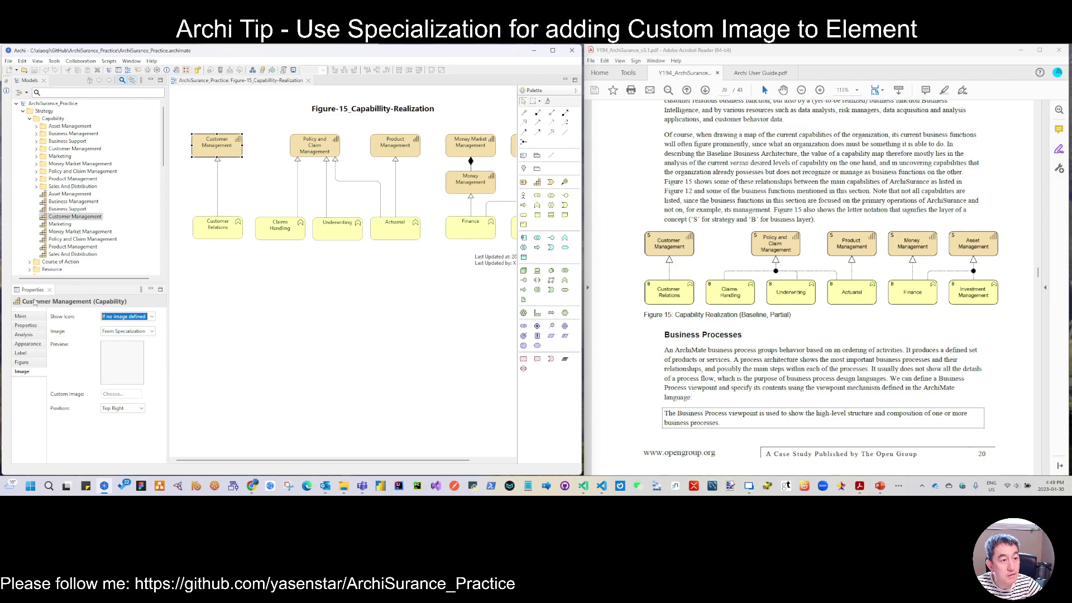
left_click(152, 318)
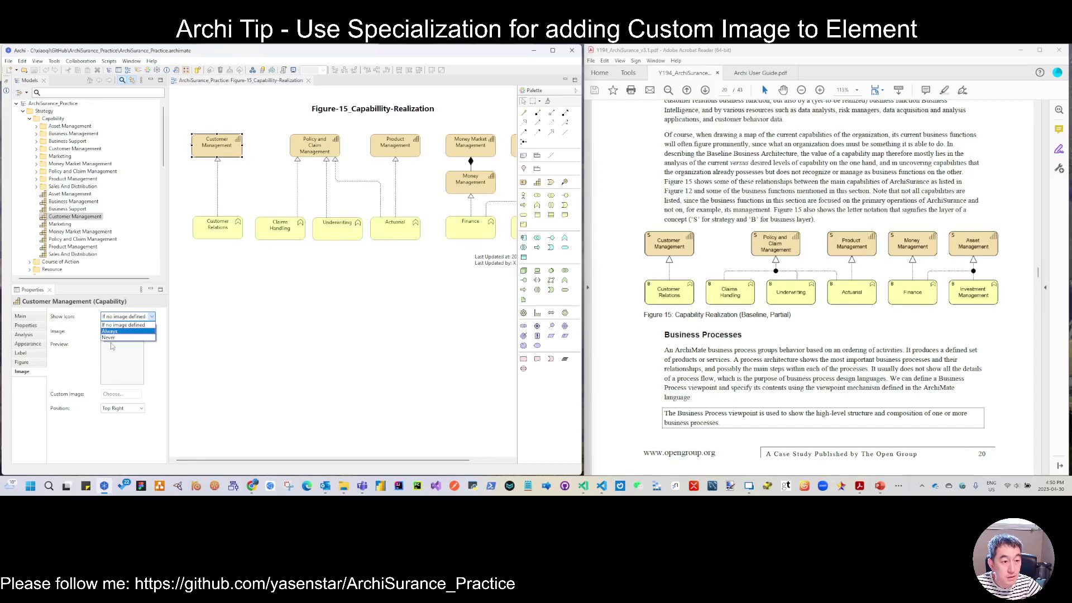
left_click(77, 327)
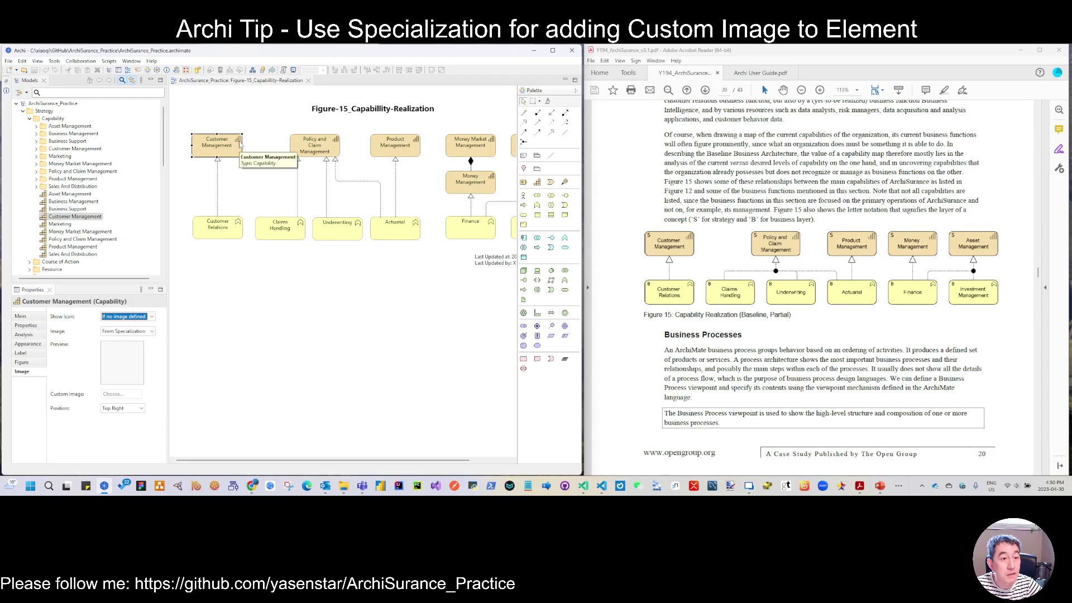
left_click(124, 331)
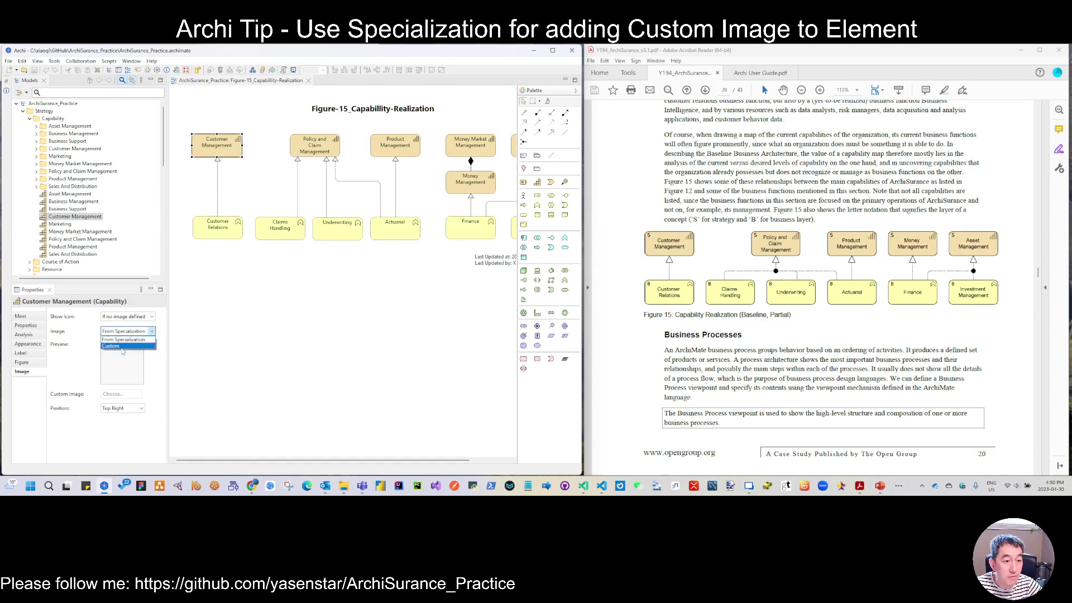
left_click(122, 346)
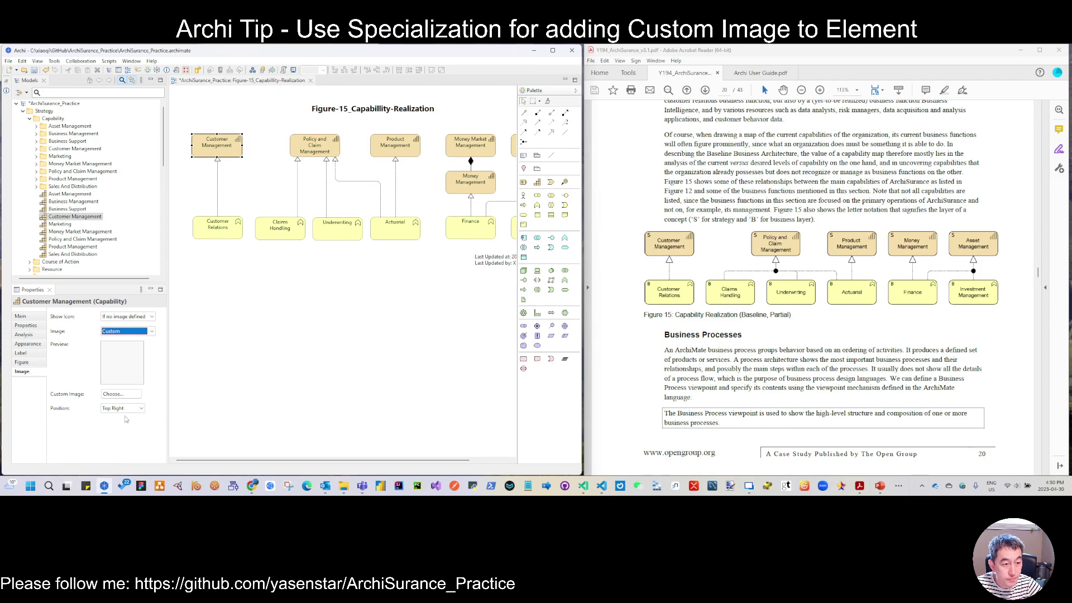
left_click(123, 394)
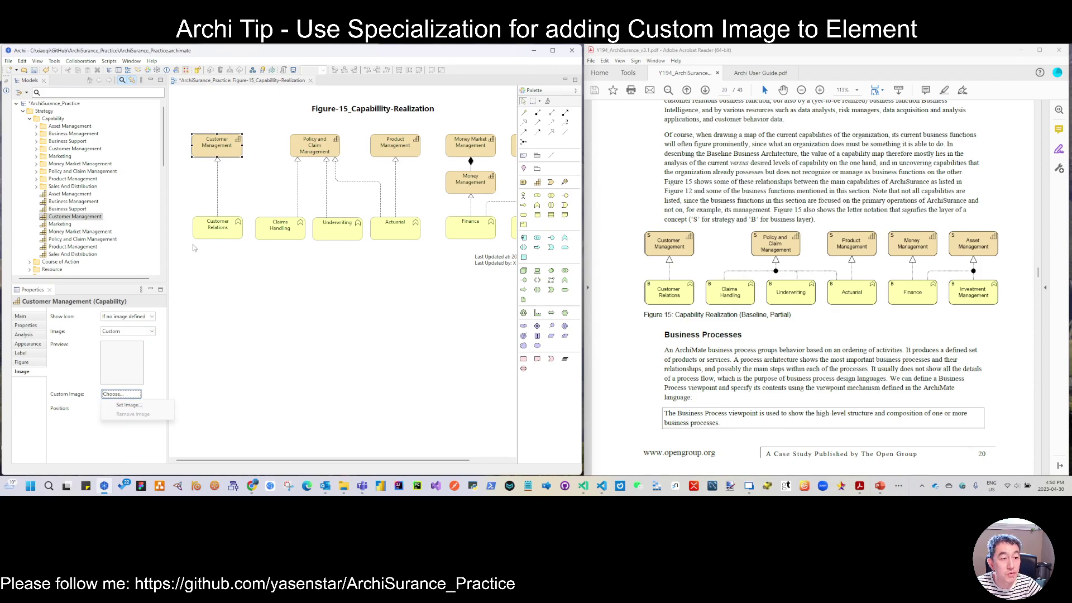
- Load S.png from the img folder as Customer Management's custom image
left_click(131, 407)
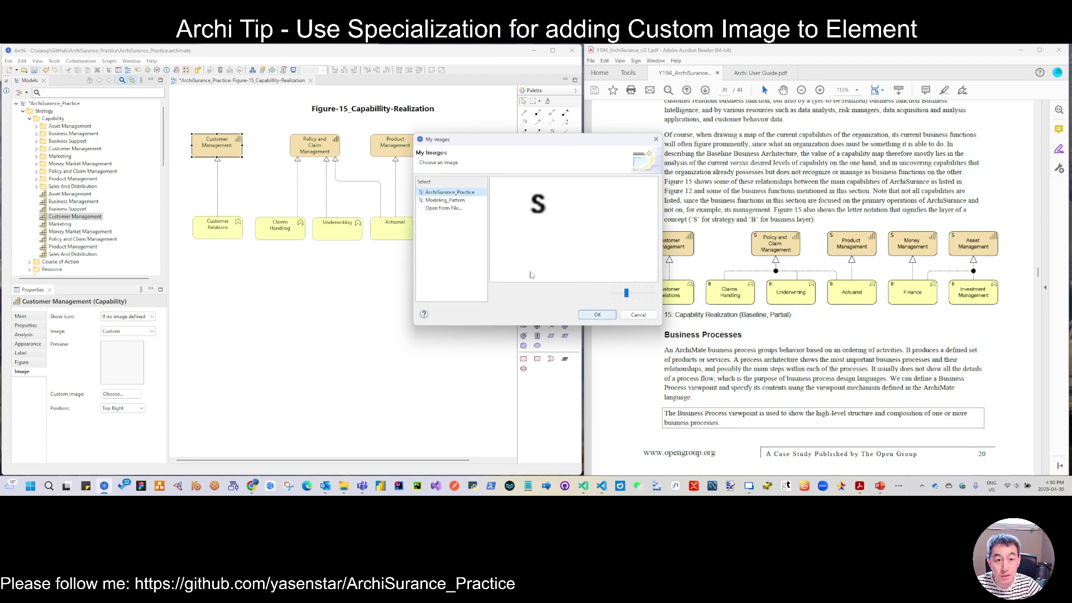
left_click(444, 208)
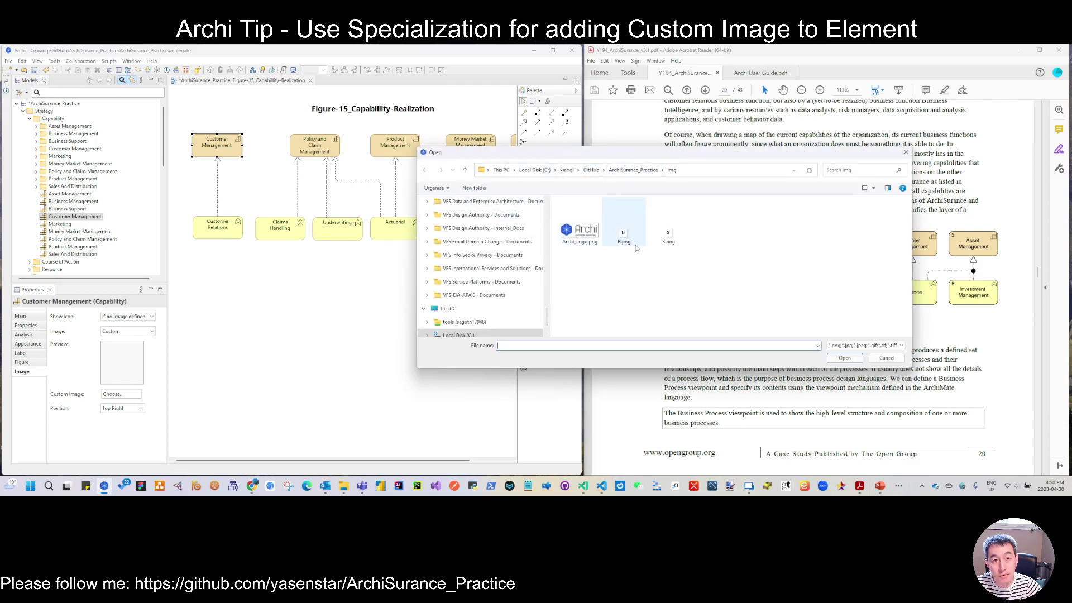
left_click(668, 234)
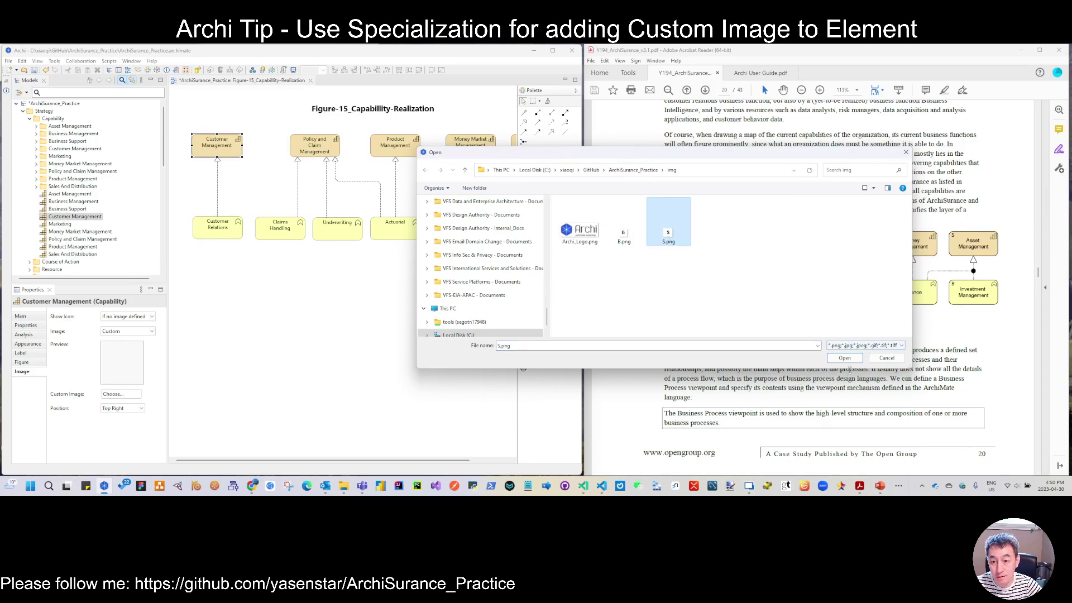
left_click(845, 358)
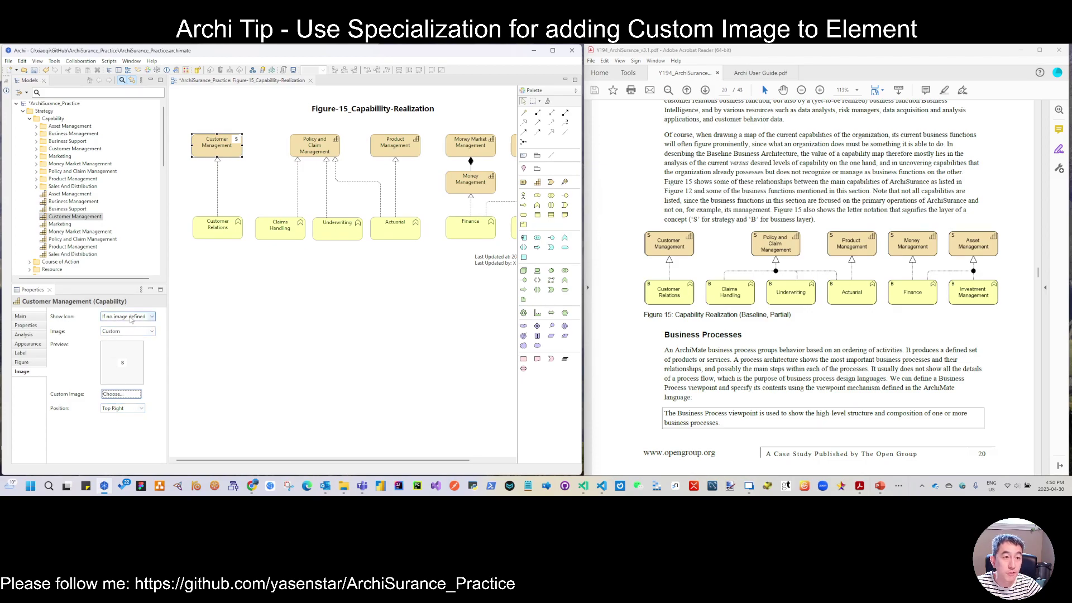
- Show Customer Management's S icon Always at Top Left, then select the five top-row capabilities
left_click(121, 408)
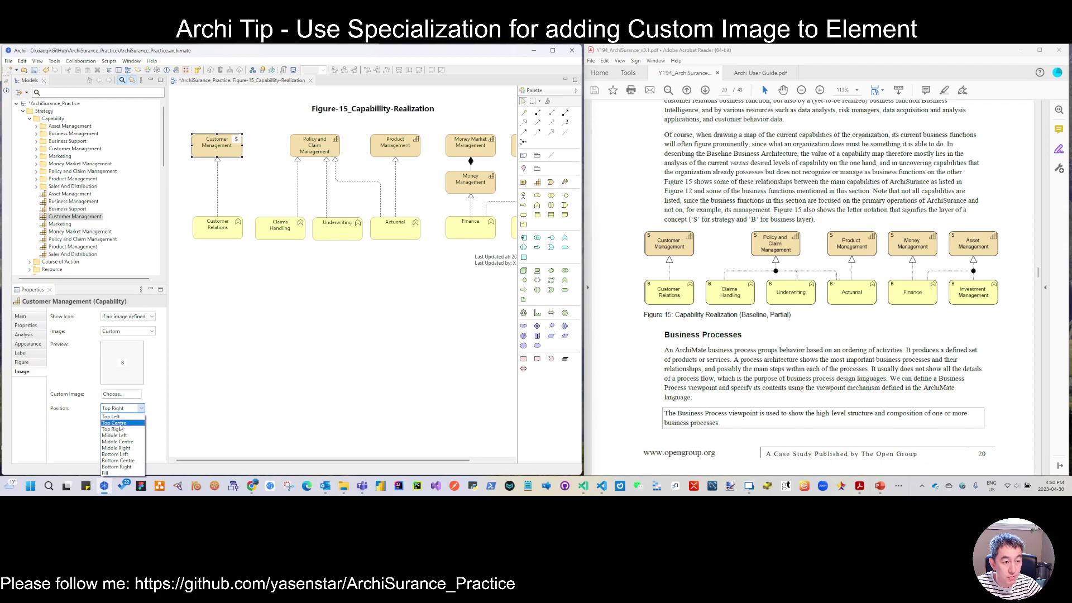
left_click(122, 416)
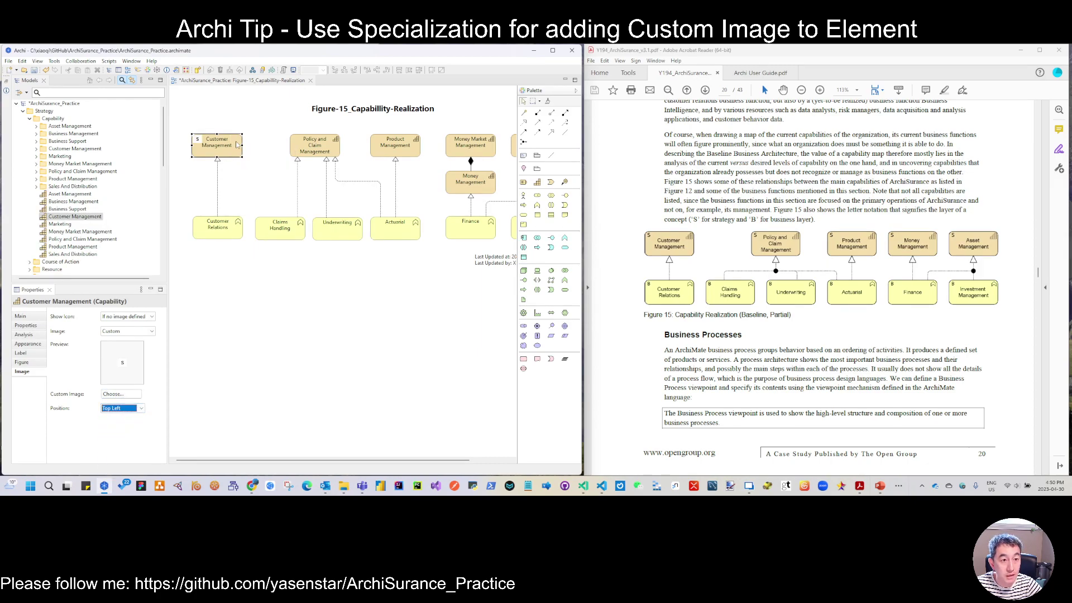
left_click(125, 317)
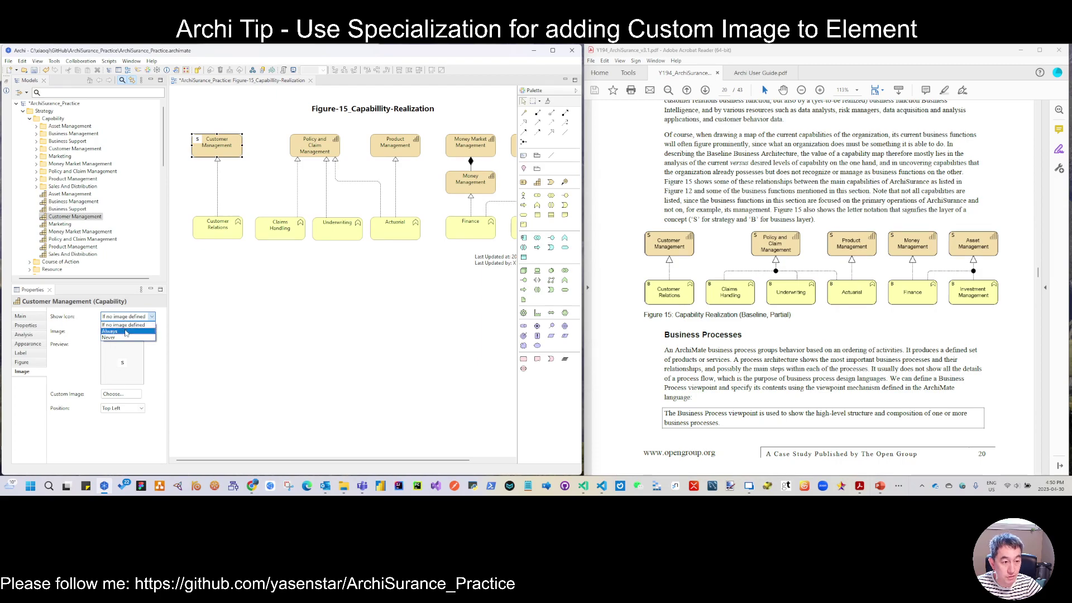
left_click(126, 332)
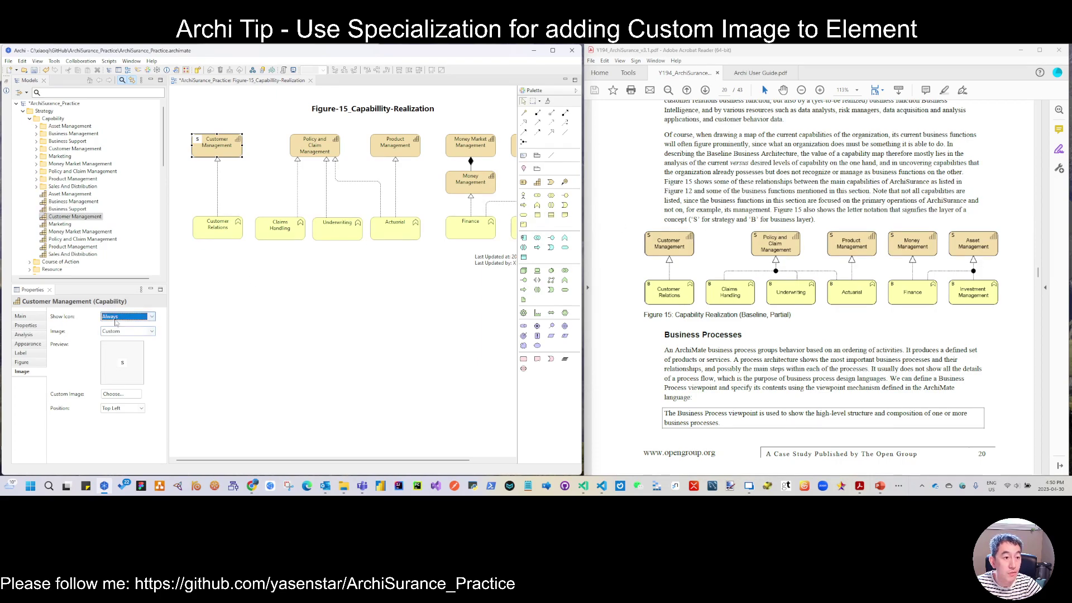
left_click_drag(326, 461, 423, 464)
left_click_drag(238, 123, 515, 203)
- Give the selected top-row capabilities the custom S image, shown Always at Top Left
left_click(151, 316)
left_click(134, 333)
left_click(135, 332)
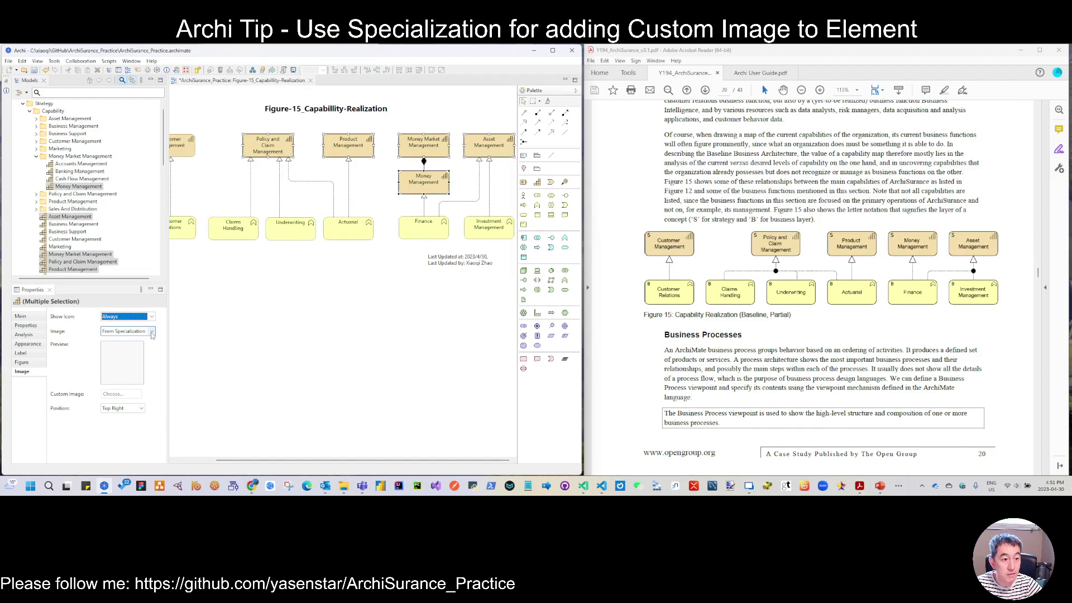
left_click(137, 347)
left_click(111, 394)
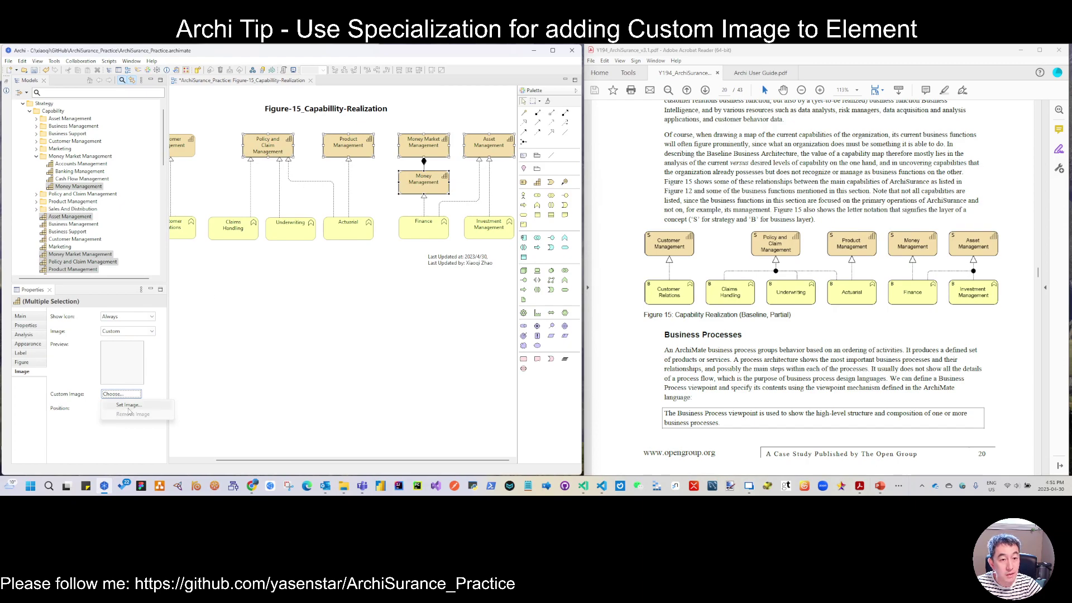
left_click(127, 405)
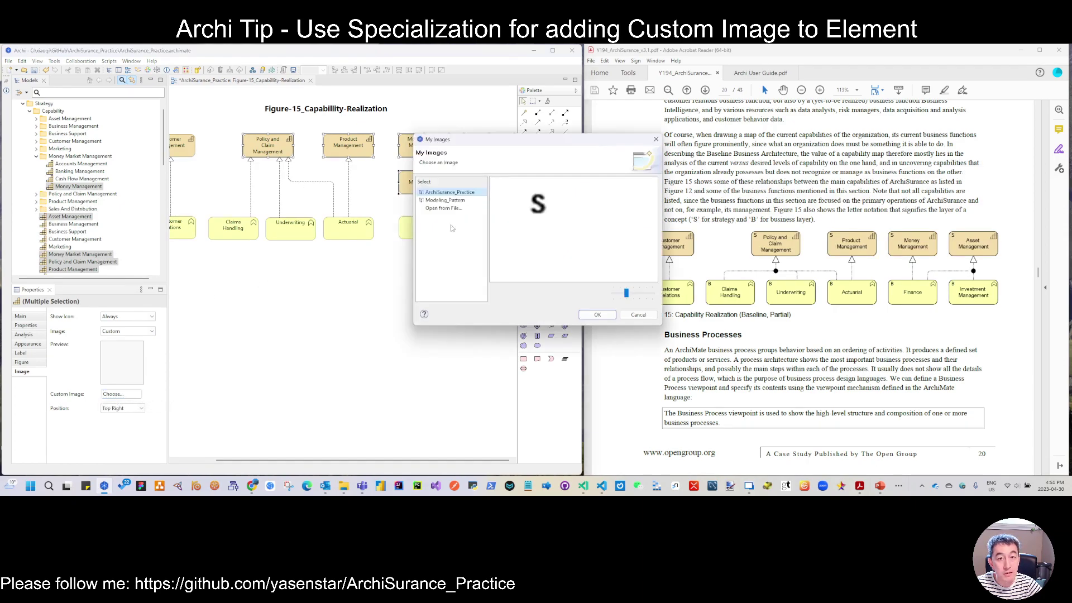
left_click(597, 314)
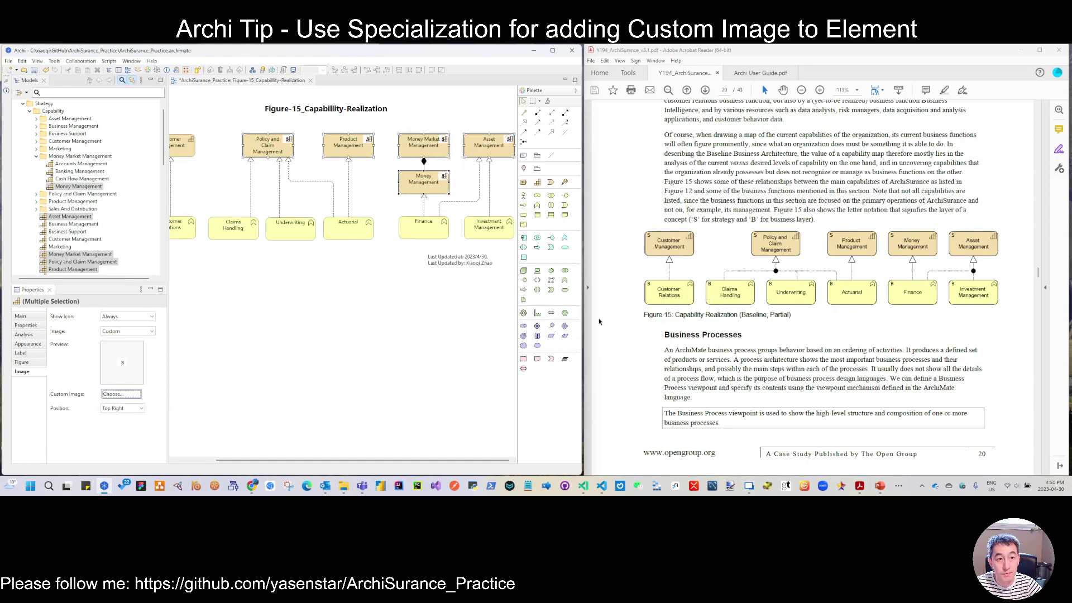
left_click(118, 408)
left_click(111, 417)
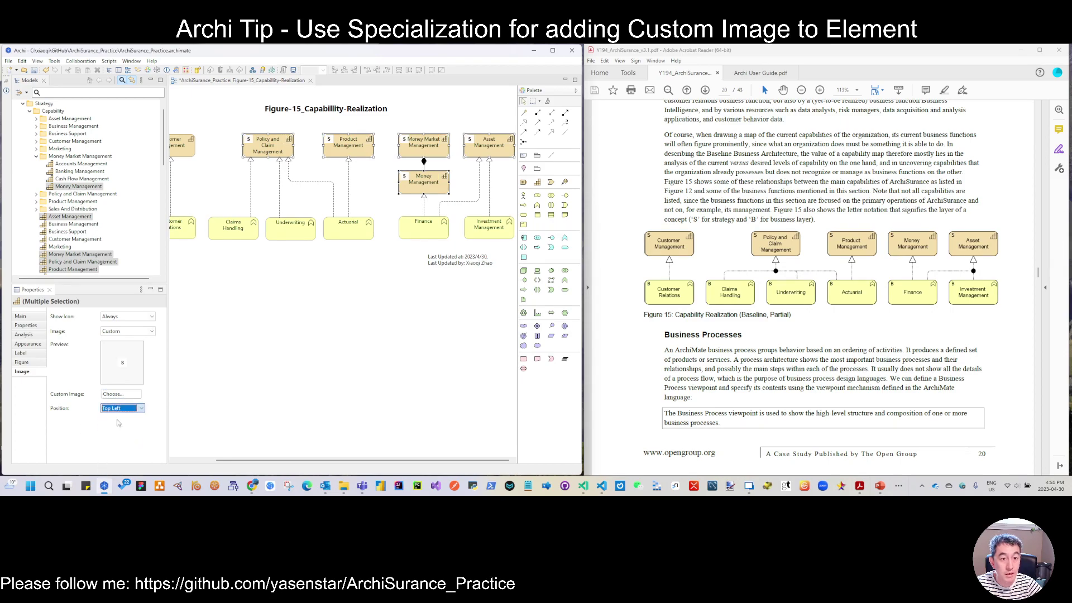
left_click(398, 442)
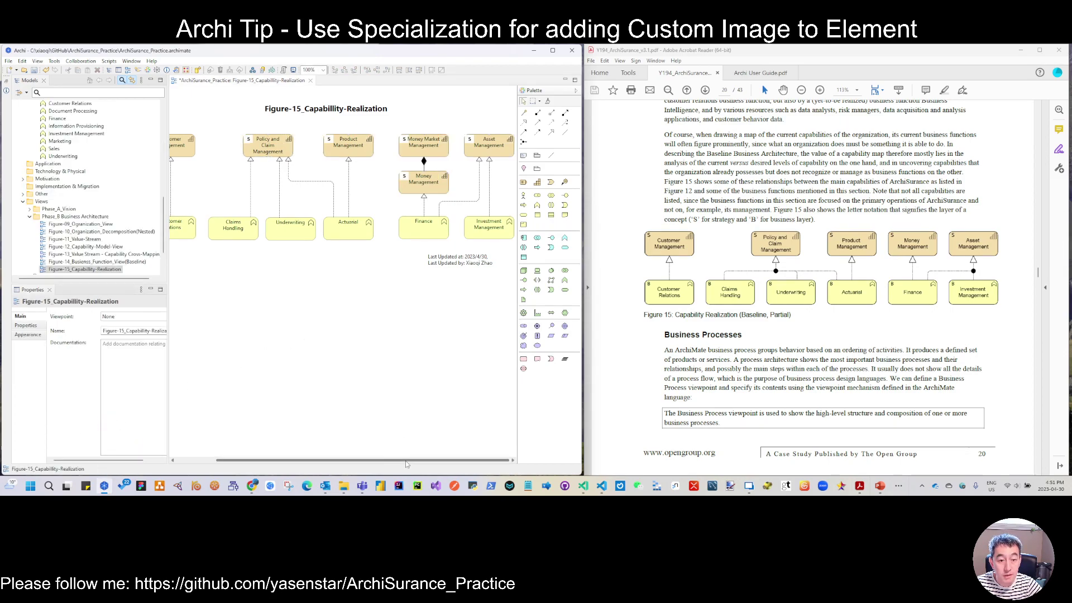
- Marquee-select the bottom-row business function elements
left_click_drag(391, 460, 350, 460)
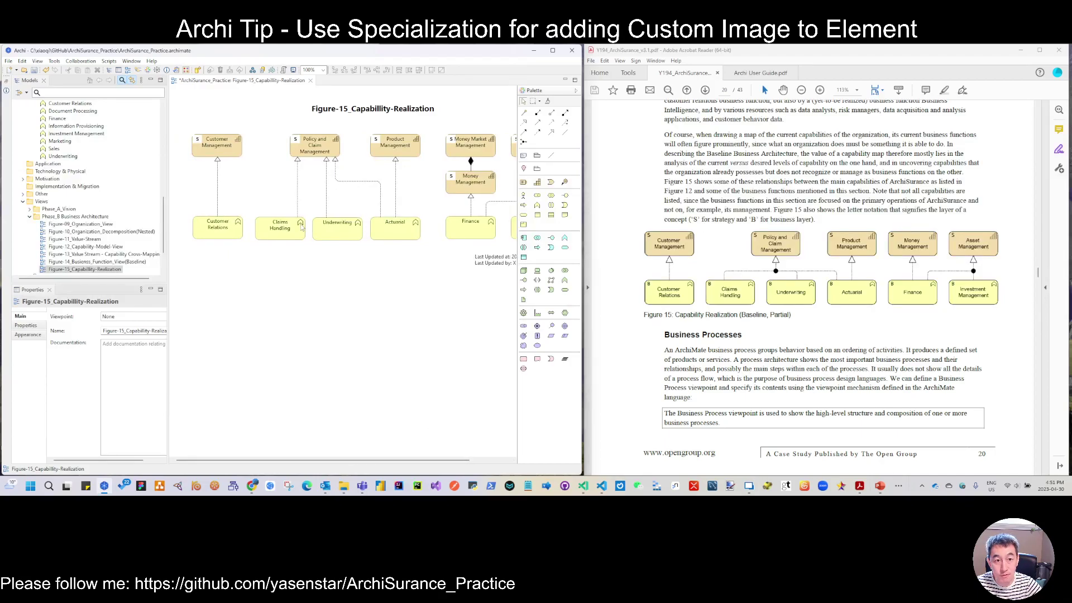
left_click_drag(368, 456, 408, 456)
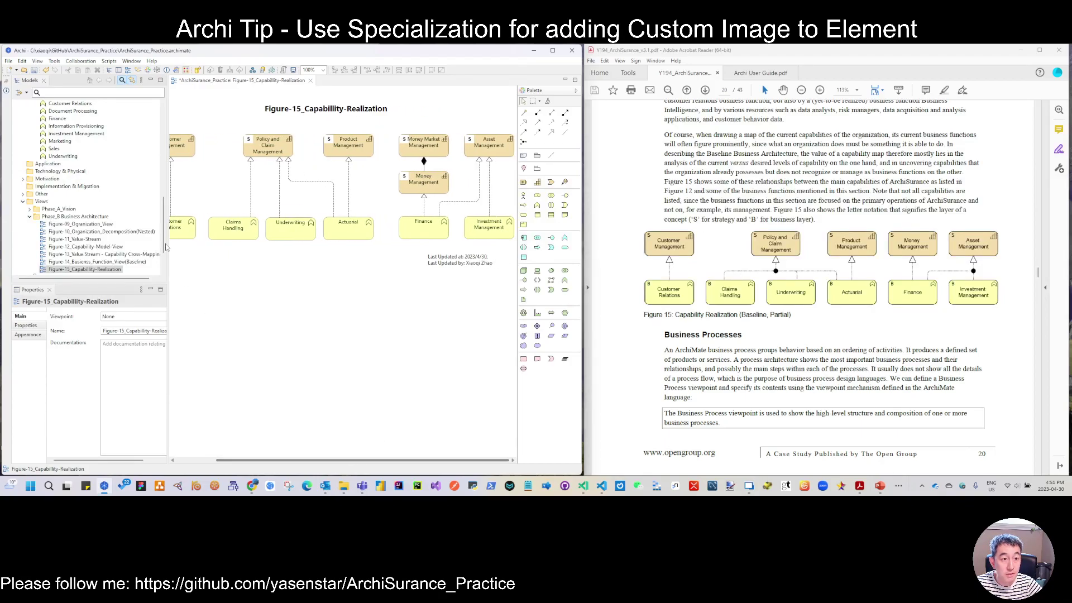
left_click_drag(166, 254, 68, 254)
left_click_drag(89, 205, 474, 262)
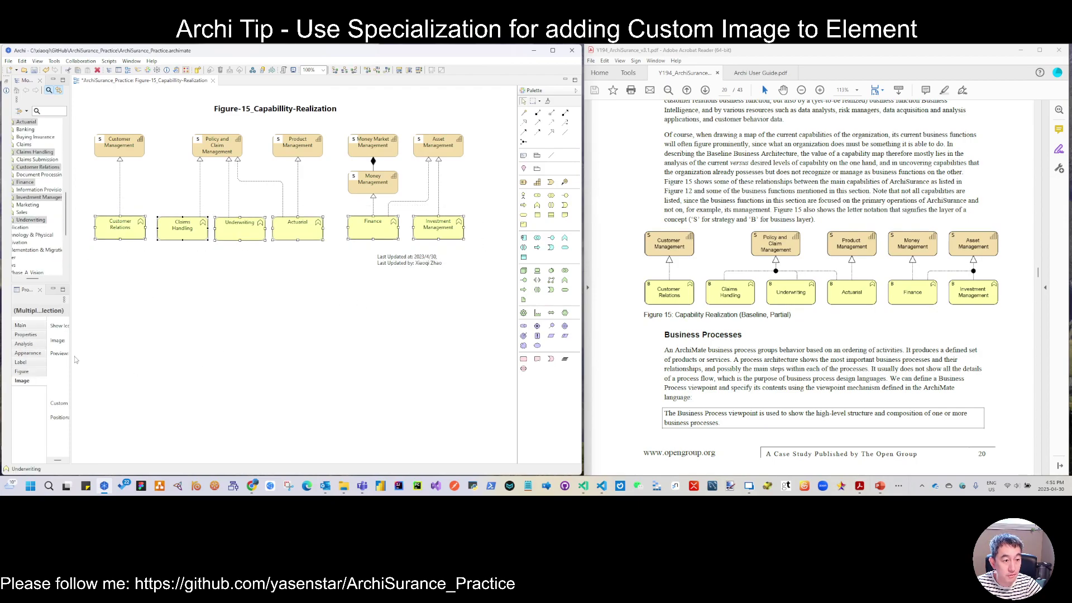
left_click_drag(69, 358, 168, 357)
- Set the selected business functions' icons to show Always at Top Left
left_click(142, 317)
left_click(117, 329)
left_click(123, 409)
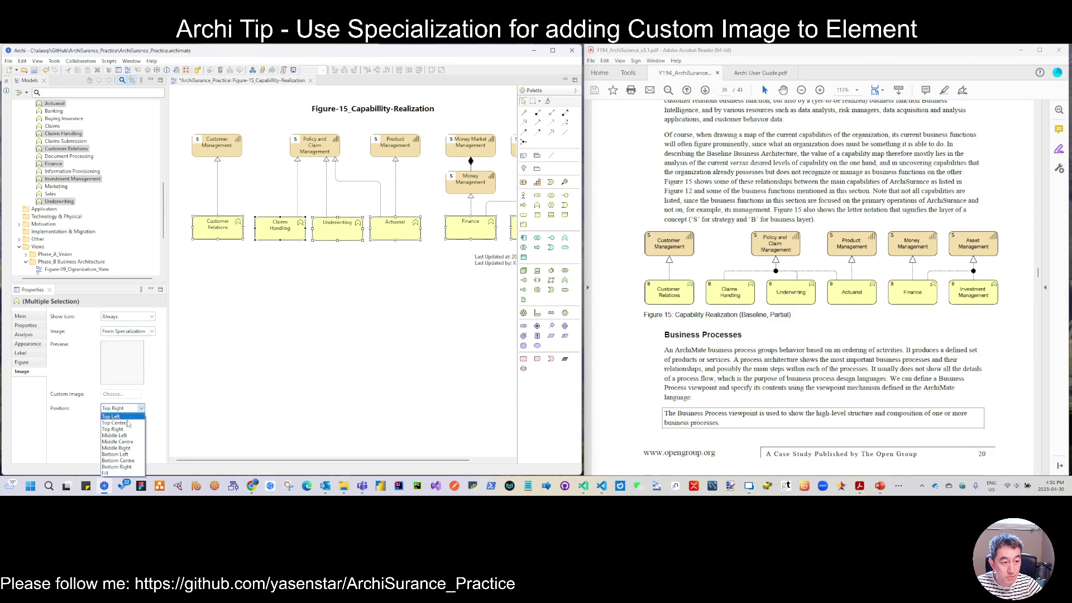
left_click(119, 417)
- Set B.png from file as the business functions' custom image
left_click(134, 332)
left_click(124, 351)
left_click(122, 394)
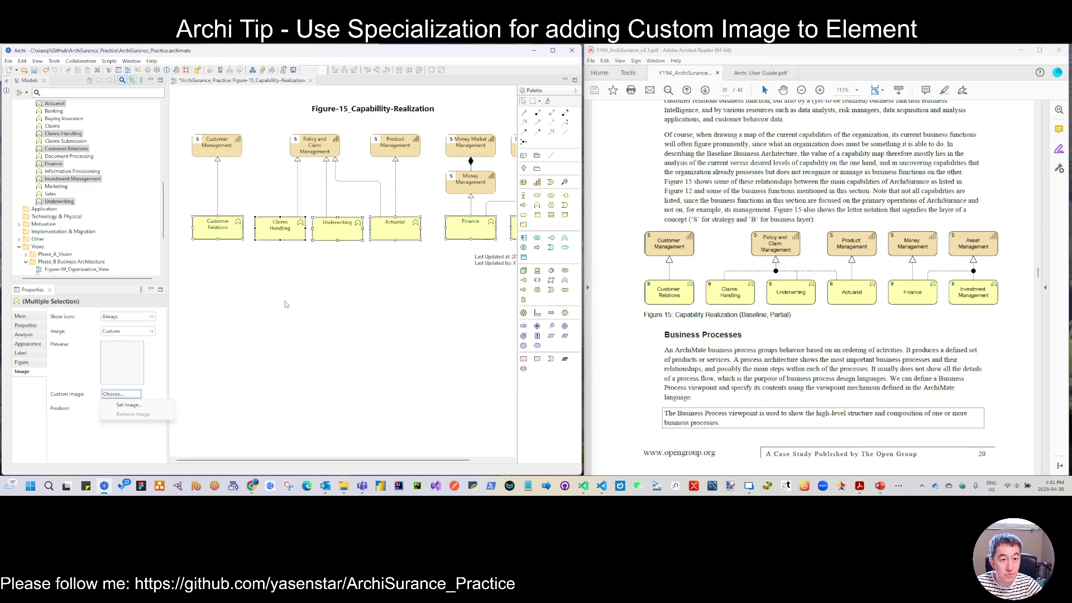
left_click(128, 405)
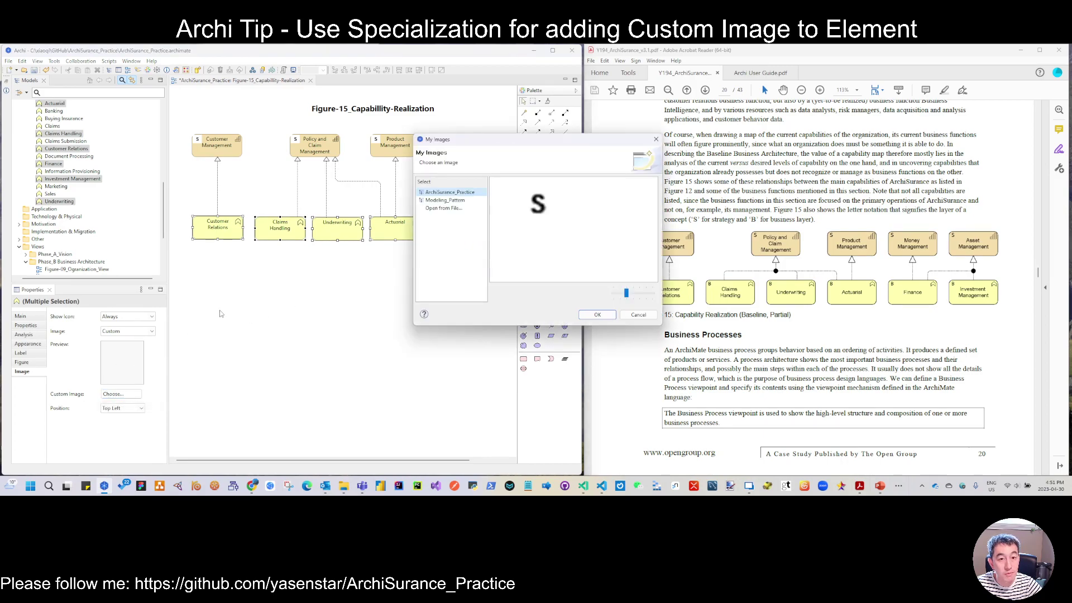
left_click(444, 208)
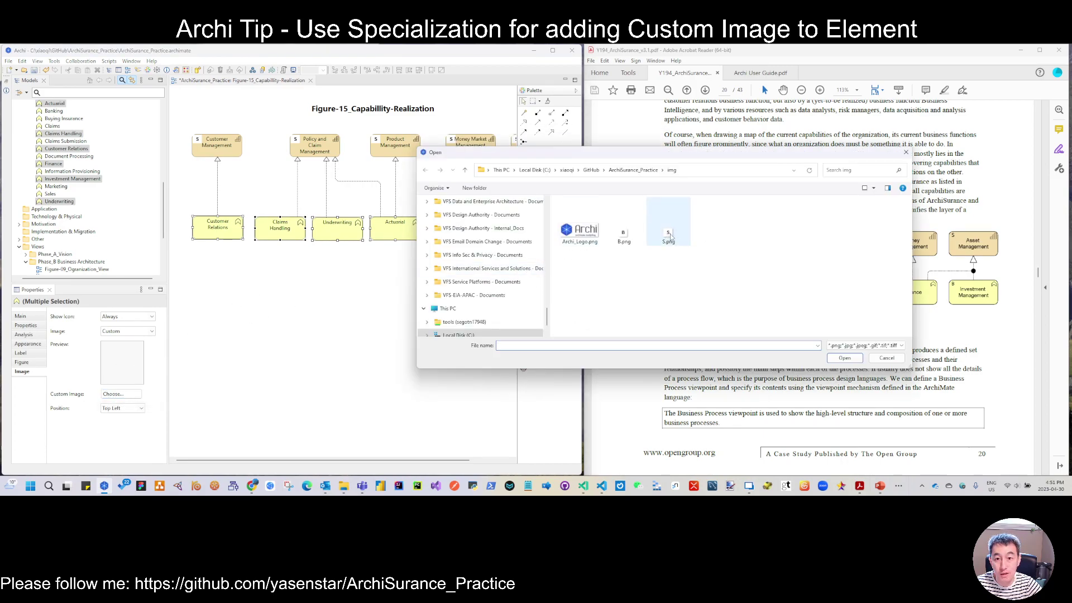
double_click(624, 237)
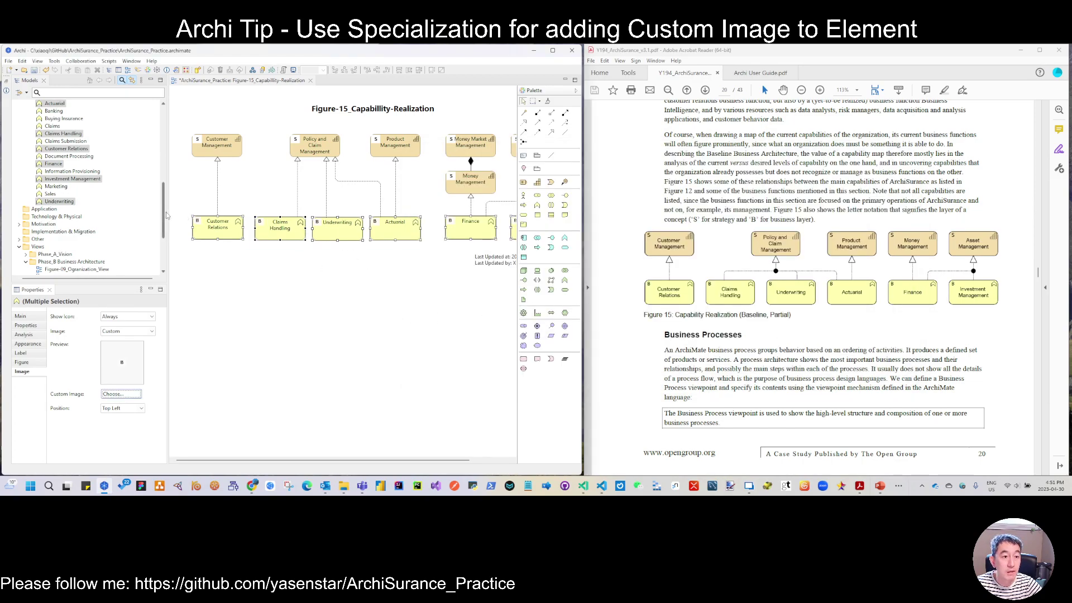
left_click_drag(164, 212, 89, 211)
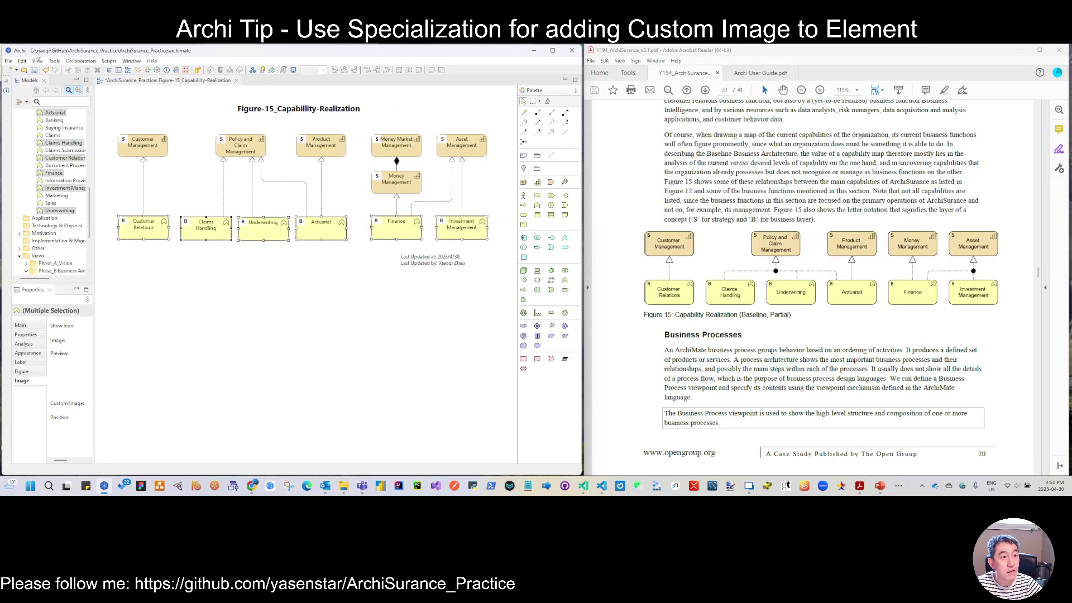
left_click(54, 61)
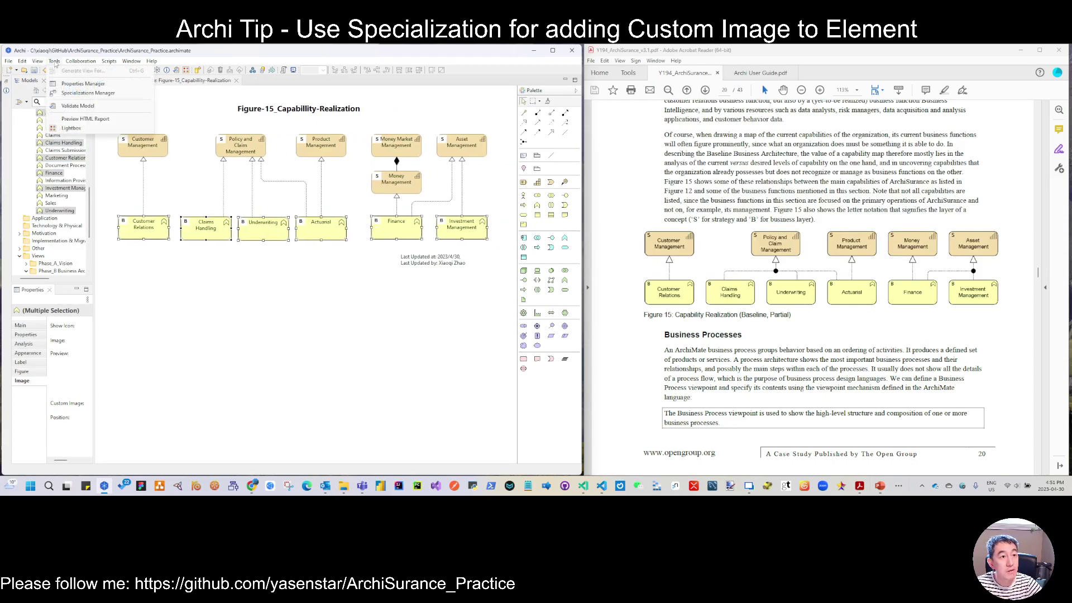
left_click(80, 94)
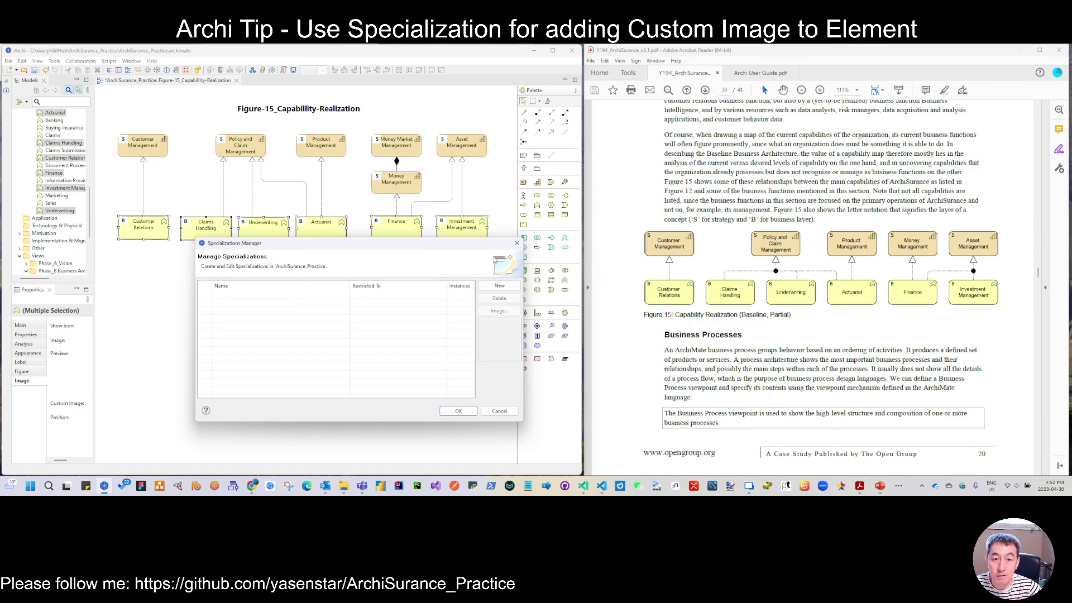
left_click(517, 243)
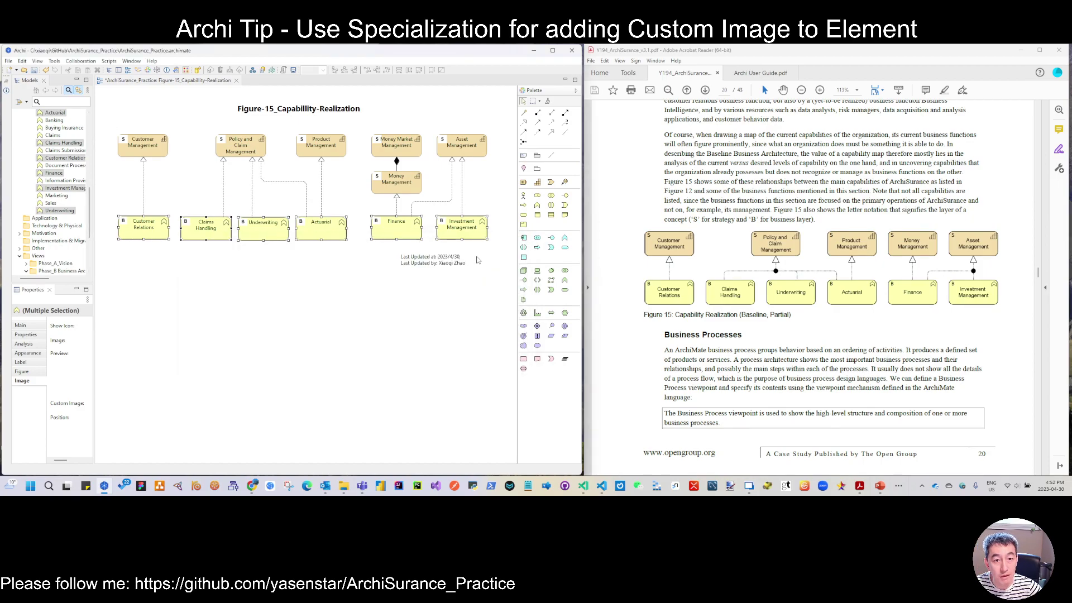